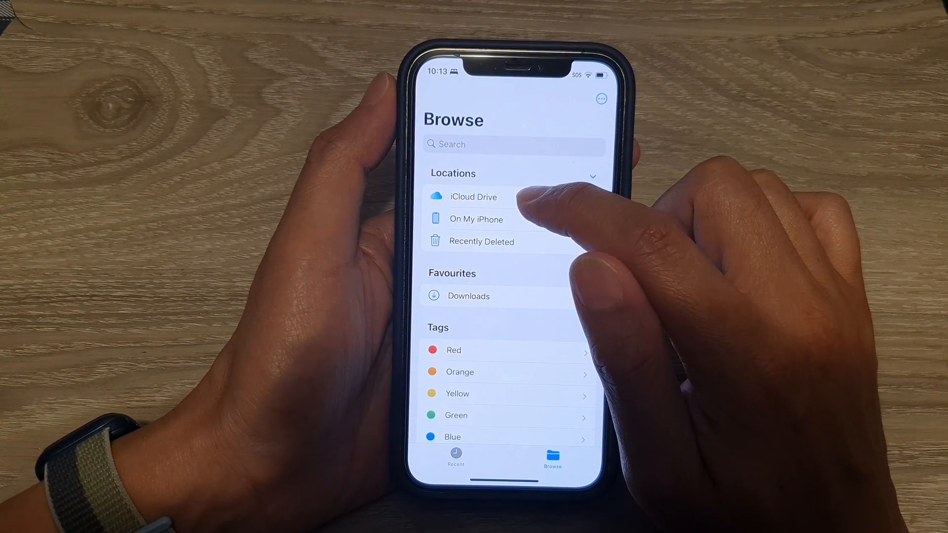
Go into iCloud Drive and then its Downloads folder holding the MP3 and sample PDF.
{"action": "left_click", "coordinate": [519, 197]}
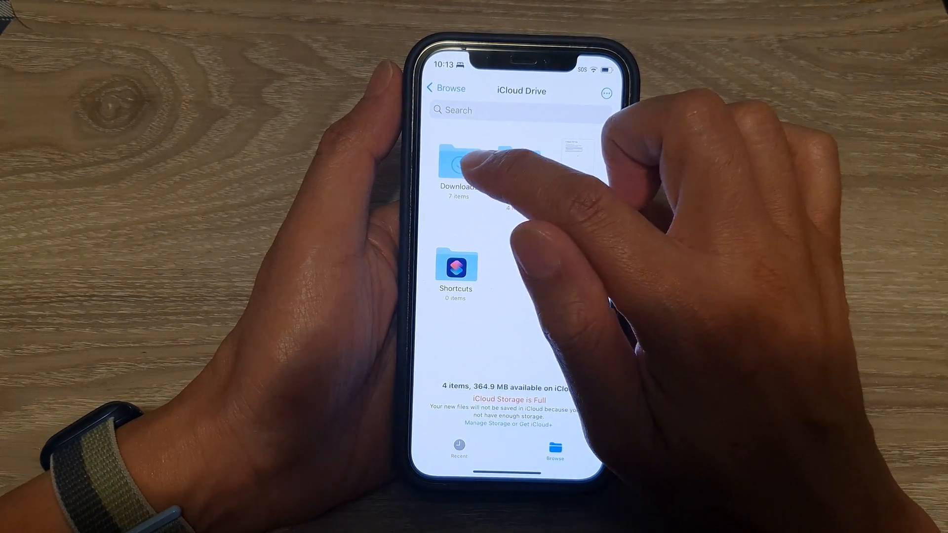
{"action": "left_click", "coordinate": [459, 165]}
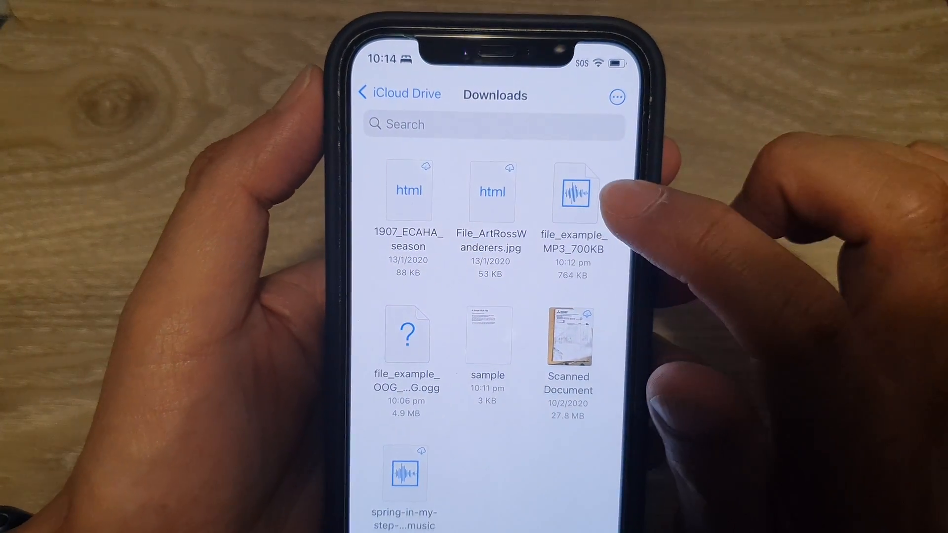
Preview and play file_example_MP3_700KB, then close the audio preview.
{"action": "left_click", "coordinate": [577, 196]}
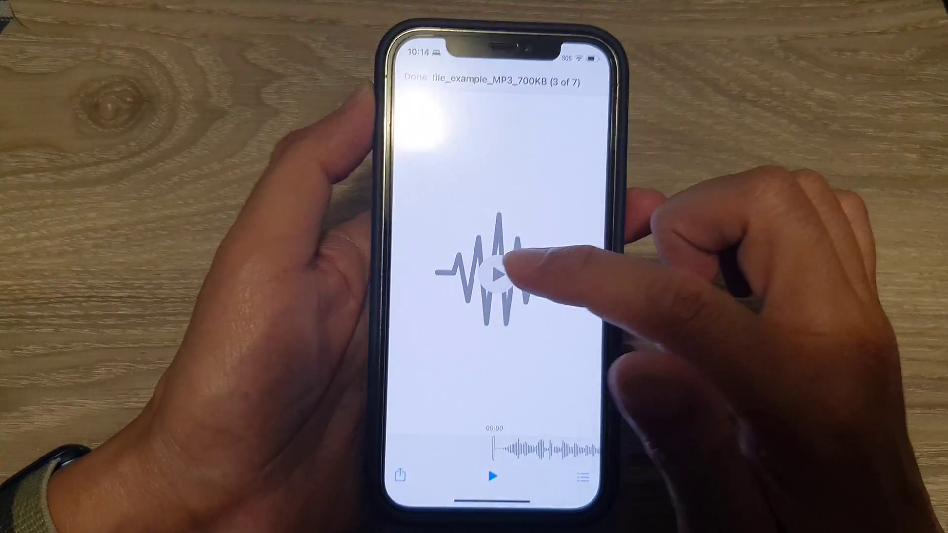
{"action": "left_click", "coordinate": [512, 274]}
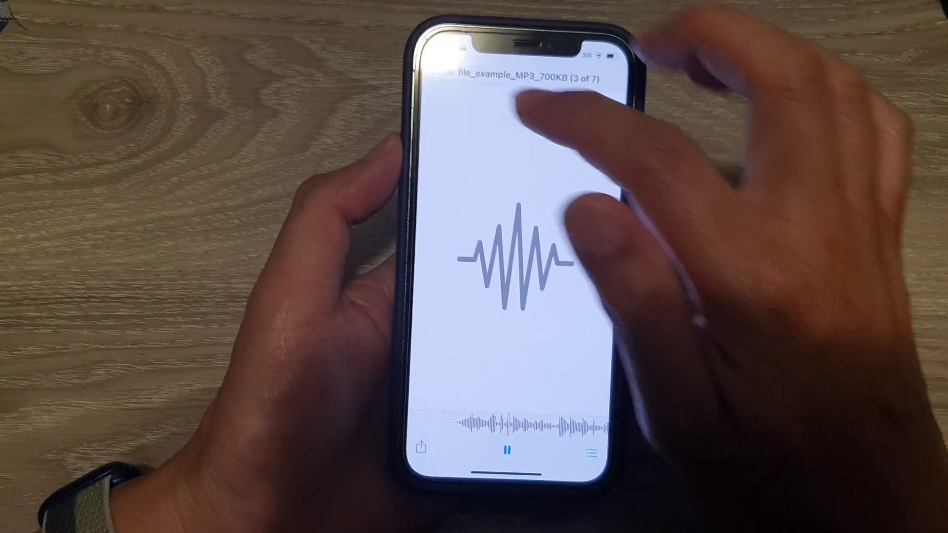
{"action": "left_click", "coordinate": [432, 42]}
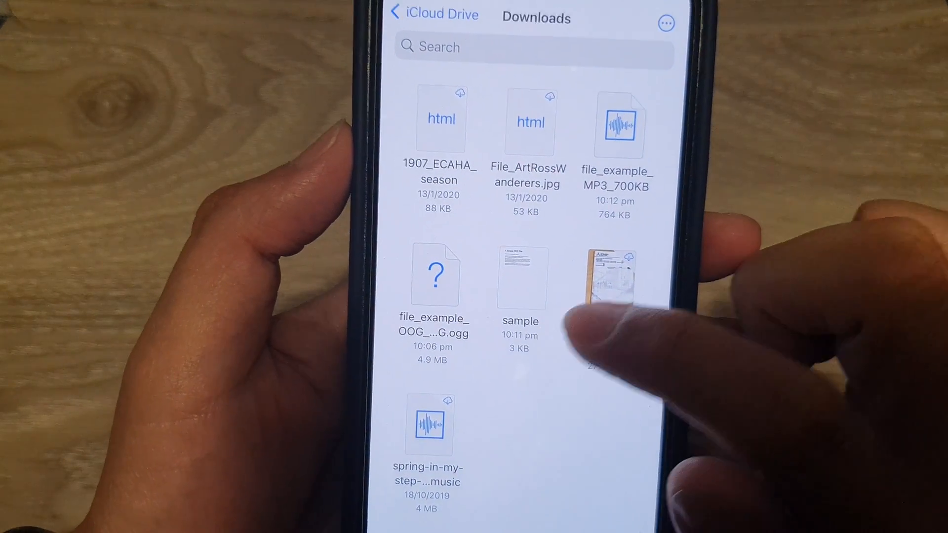
Preview the sample PDF and close it again.
{"action": "left_click", "coordinate": [523, 289]}
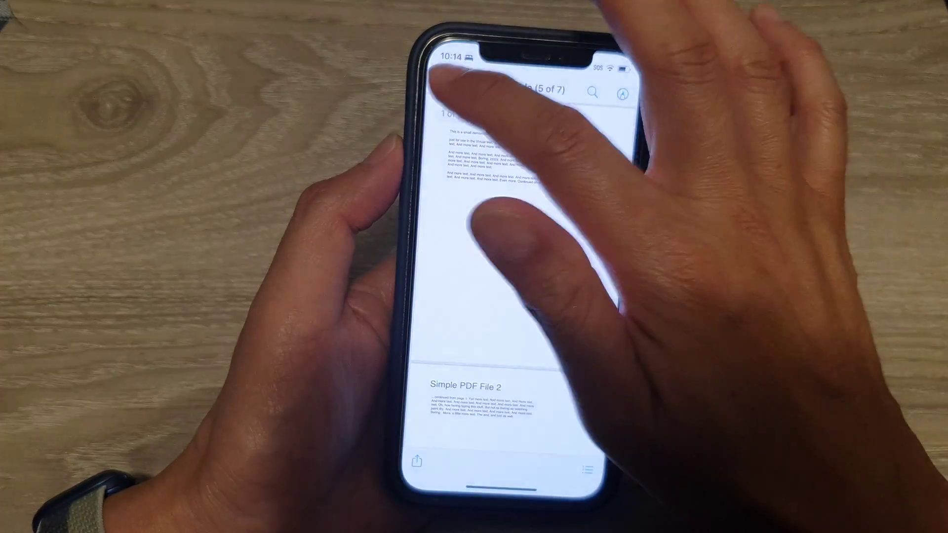
{"action": "left_click", "coordinate": [438, 75]}
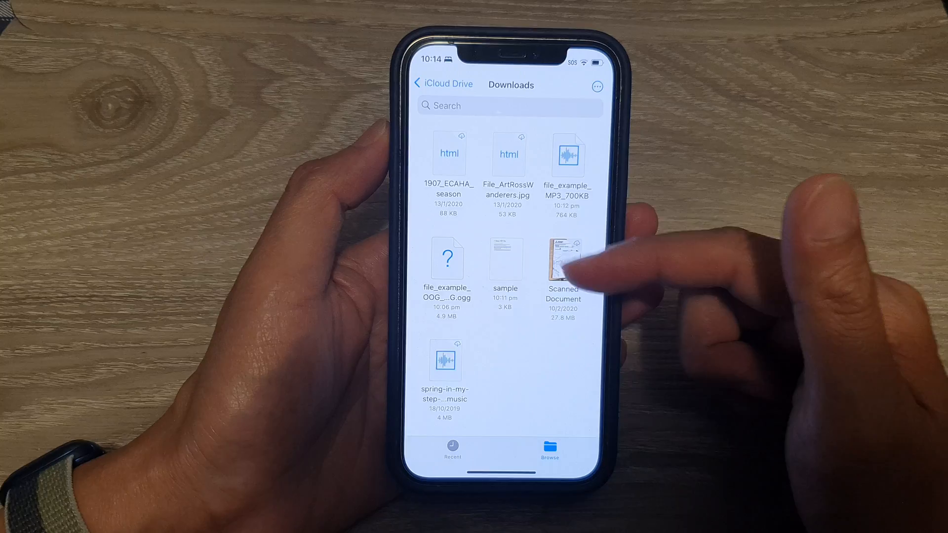
Back out of Files to the locations list, leave the app and launch Settings from the App Library.
{"action": "left_click", "coordinate": [441, 86]}
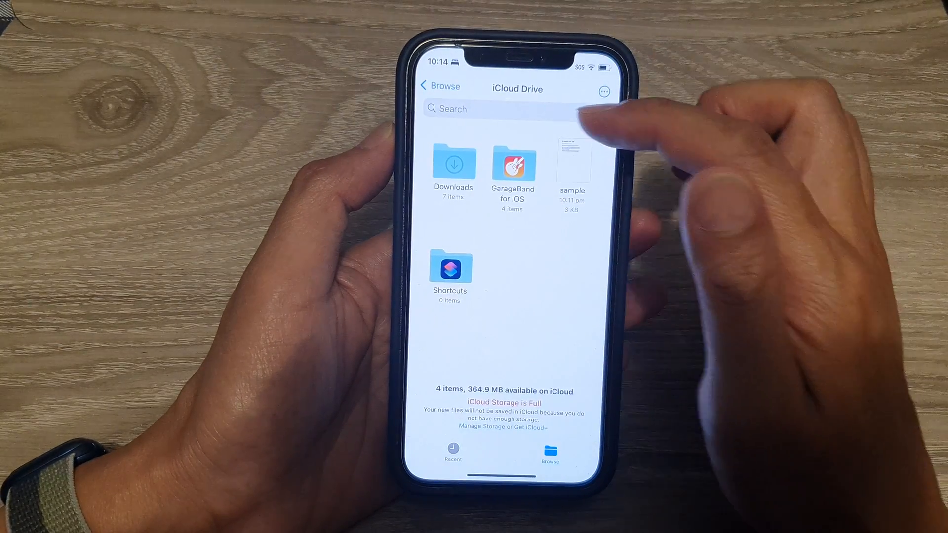
{"action": "left_click", "coordinate": [443, 86]}
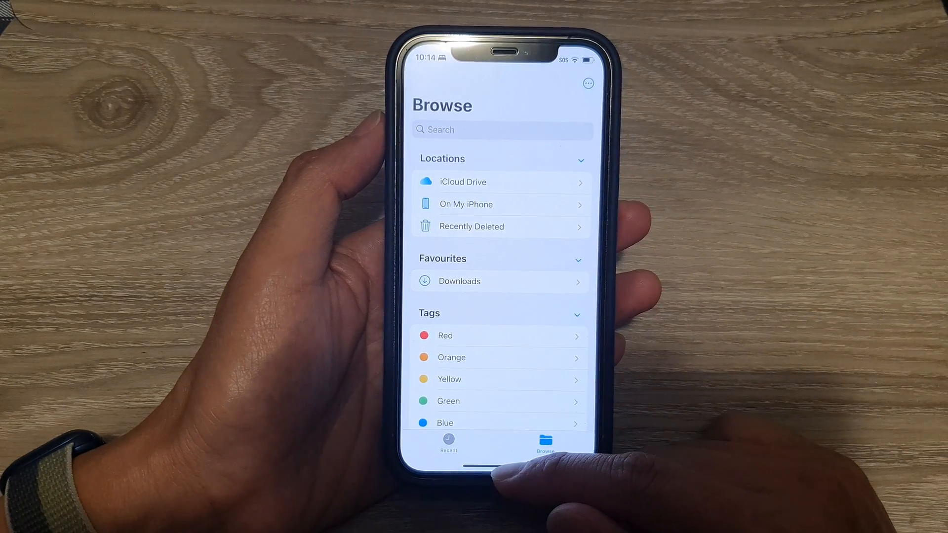
{"action": "left_click_drag", "start_coordinate": [511, 467], "coordinate": [511, 333]}
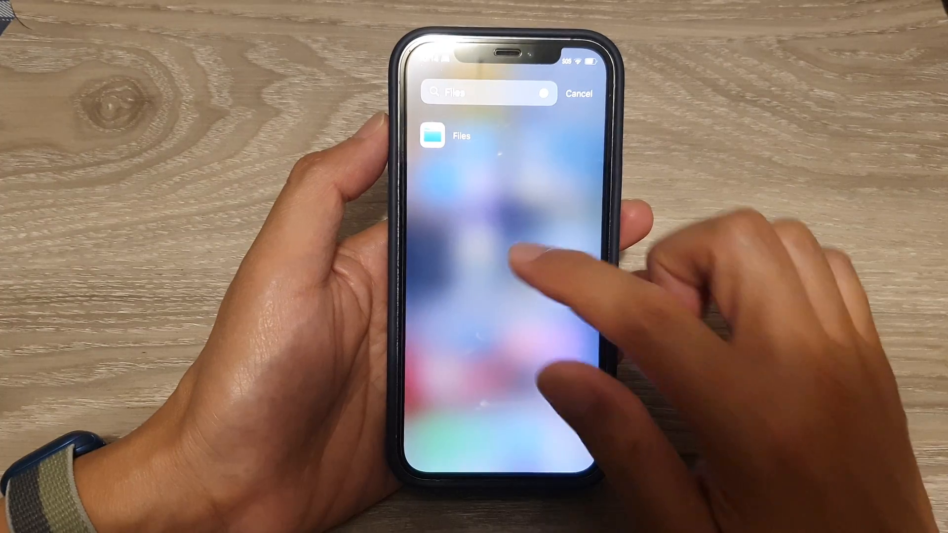
{"action": "left_click", "coordinate": [579, 94]}
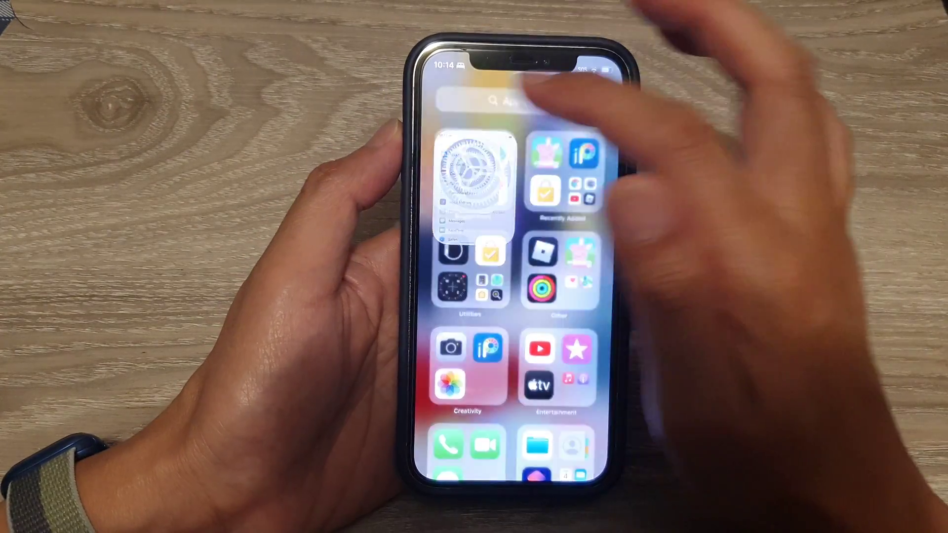
{"action": "left_click", "coordinate": [453, 150]}
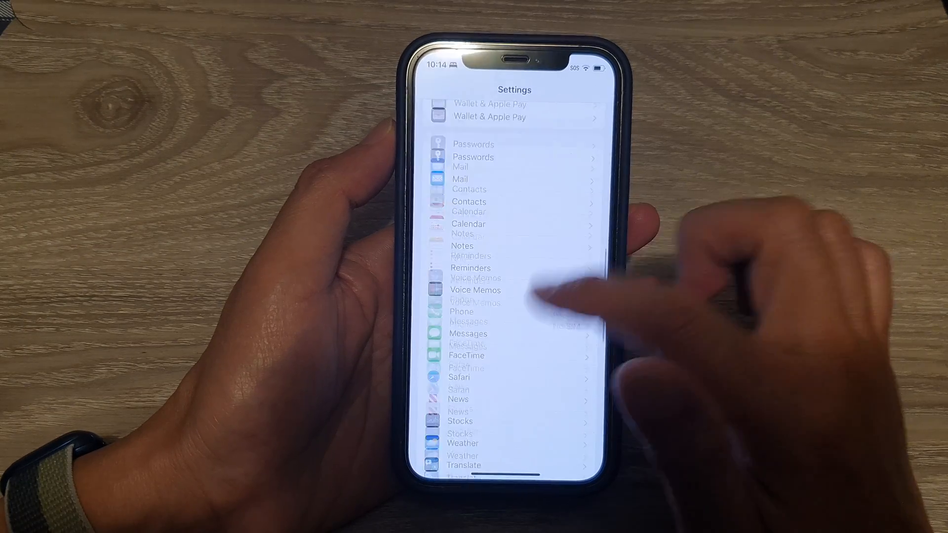
{"action": "scroll", "coordinate": [549, 296], "scroll_direction": "up", "scroll_amount": 3}
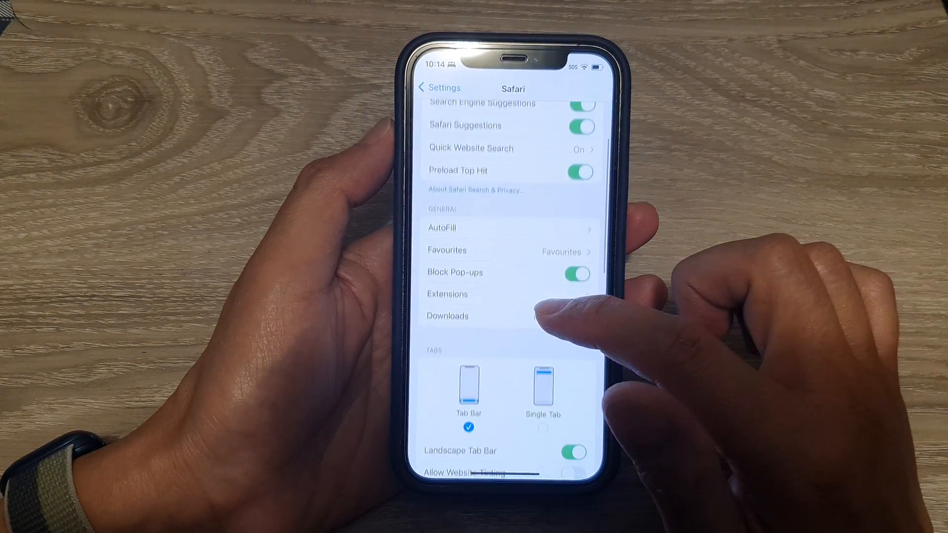
{"action": "scroll", "coordinate": [548, 318], "scroll_direction": "down", "scroll_amount": 1}
Check Safari's download location is iCloud Drive, browse Other… folders, and keep iCloud Drive.
{"action": "left_click", "coordinate": [511, 294]}
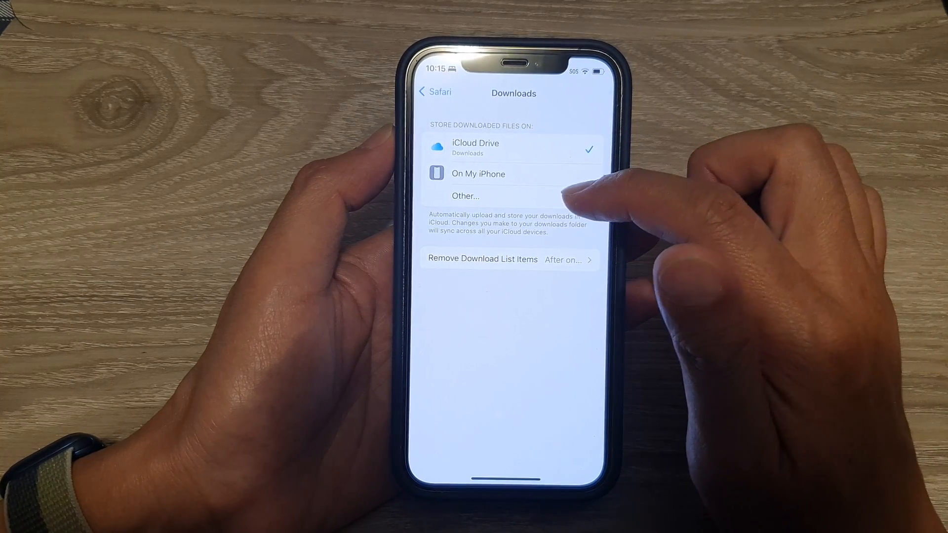
{"action": "left_click", "coordinate": [467, 199]}
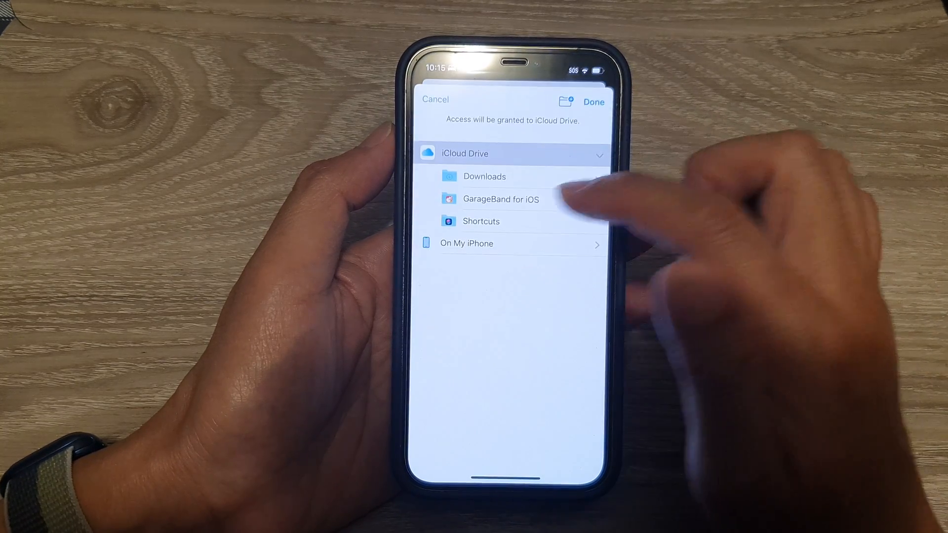
{"action": "left_click", "coordinate": [593, 99]}
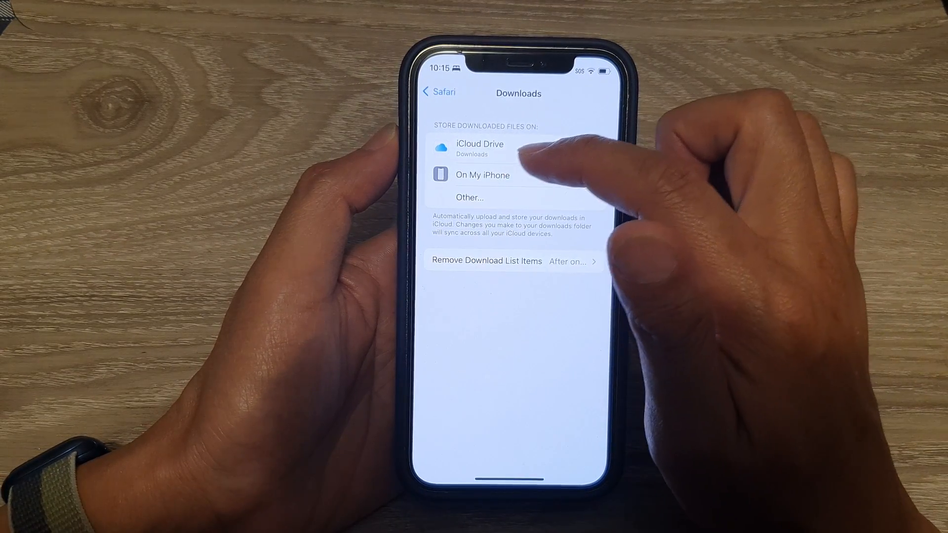
Leave Settings, return to Safari's MP3 page and expand its share sheet.
{"action": "left_click_drag", "start_coordinate": [509, 477], "coordinate": [508, 297]}
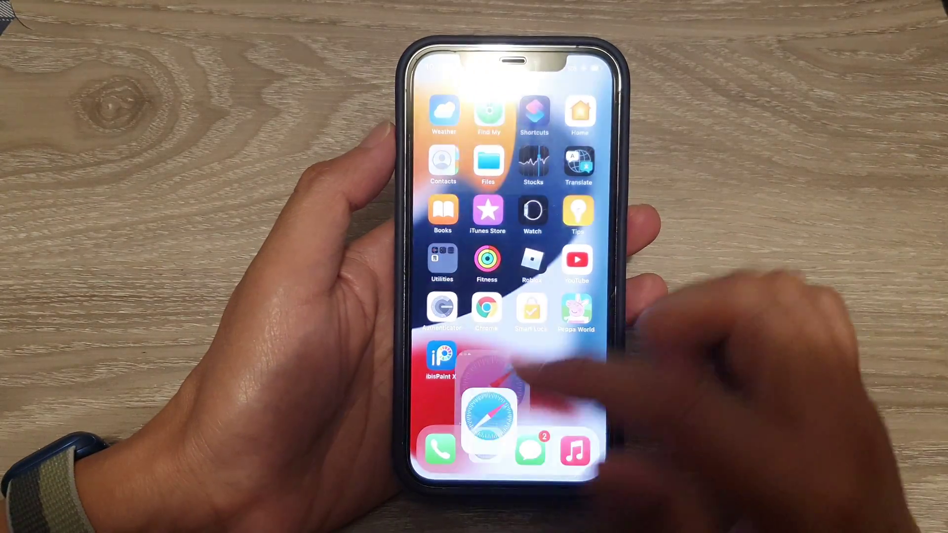
{"action": "left_click", "coordinate": [534, 445]}
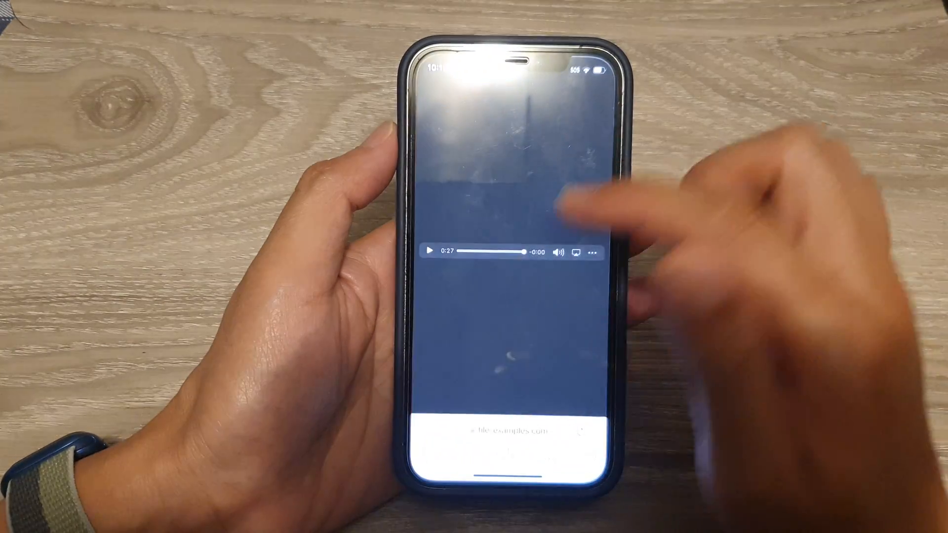
{"action": "left_click", "coordinate": [518, 444]}
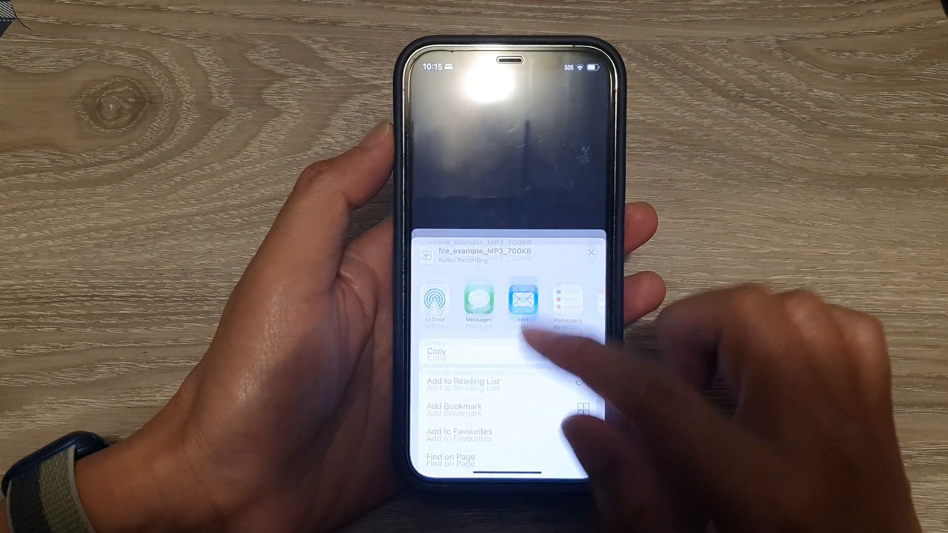
{"action": "left_click_drag", "start_coordinate": [533, 445], "coordinate": [548, 348]}
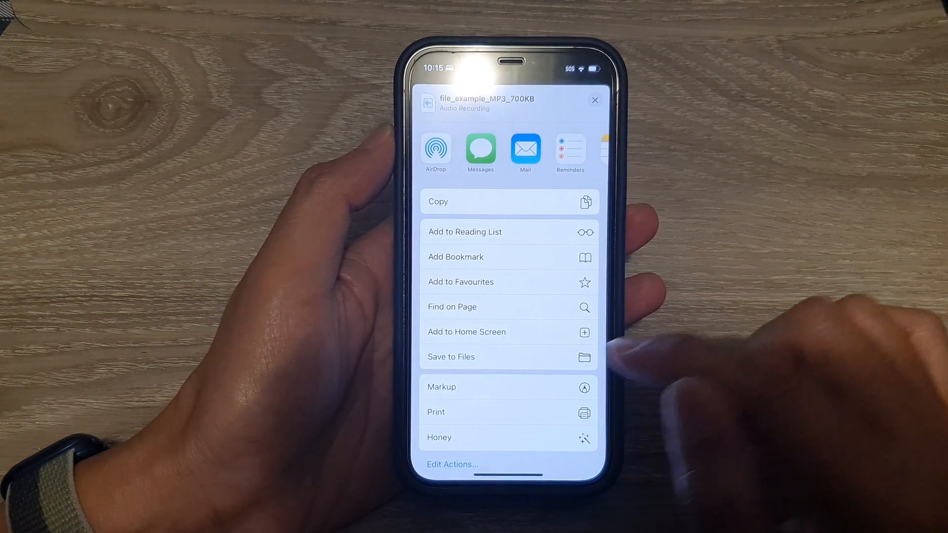
Choose Save to Files to see the iCloud Drive default, then cancel and dismiss the share sheet.
{"action": "left_click", "coordinate": [504, 356]}
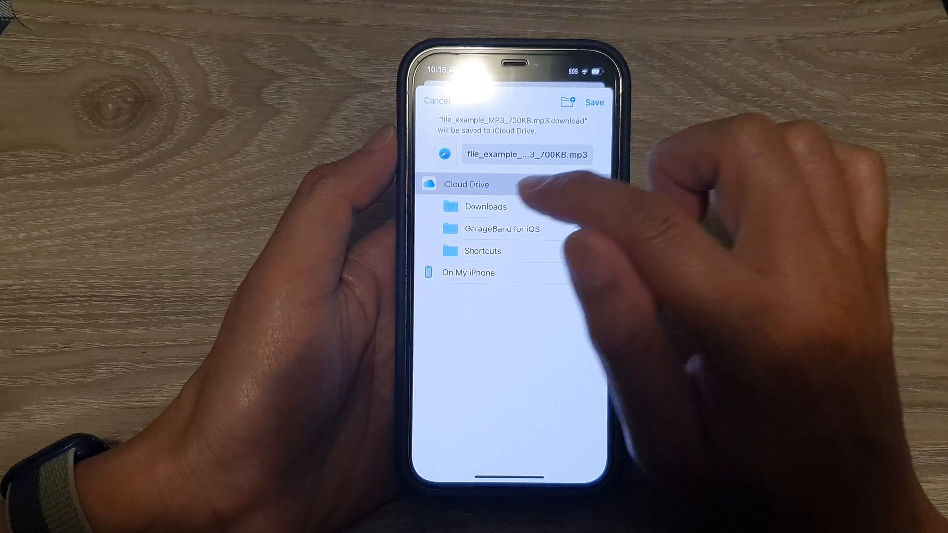
{"action": "left_click", "coordinate": [595, 101]}
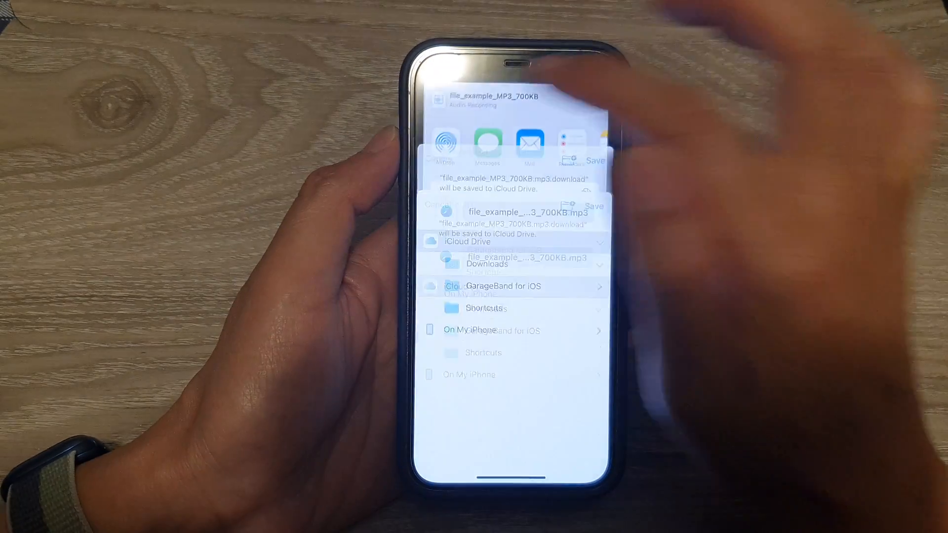
{"action": "left_click", "coordinate": [593, 89]}
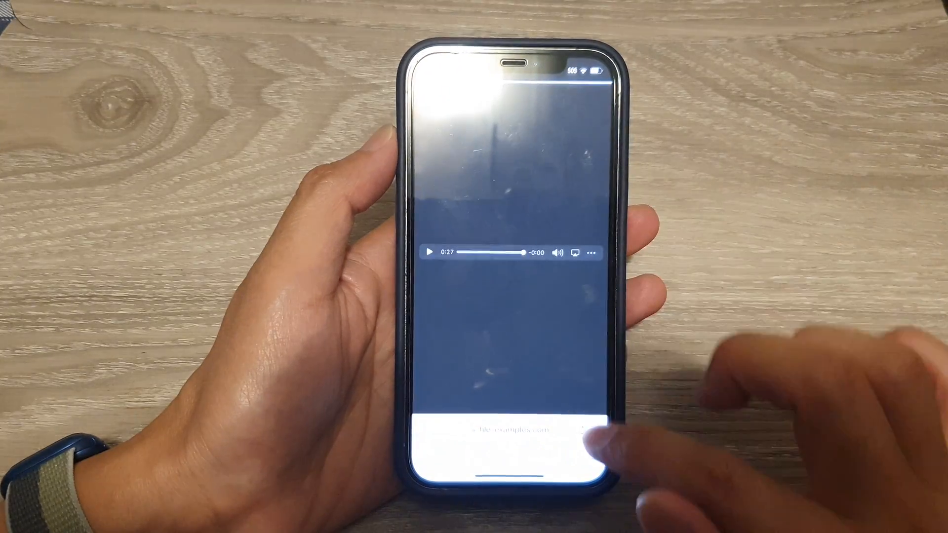